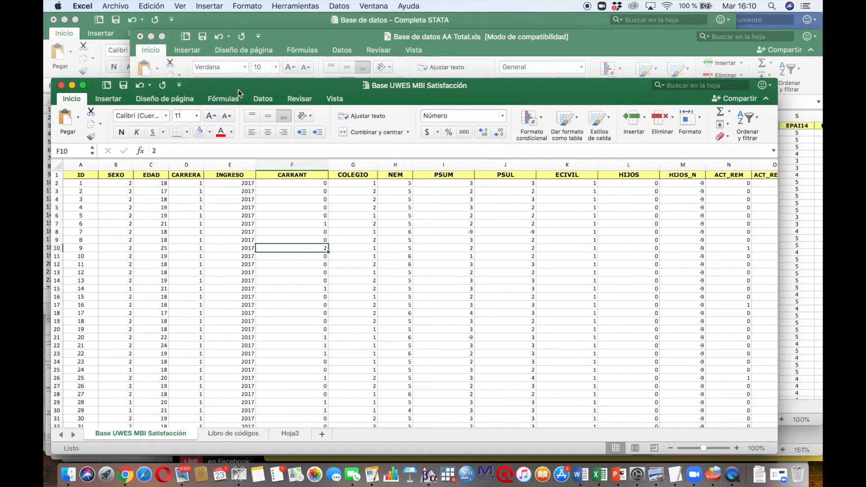
# Step: Save the active sheet as tab-delimited text (.txt) named Base UWES MBI Satisfacción, replacing the existing file and accepting the format limitations
pyautogui.click(120, 6)
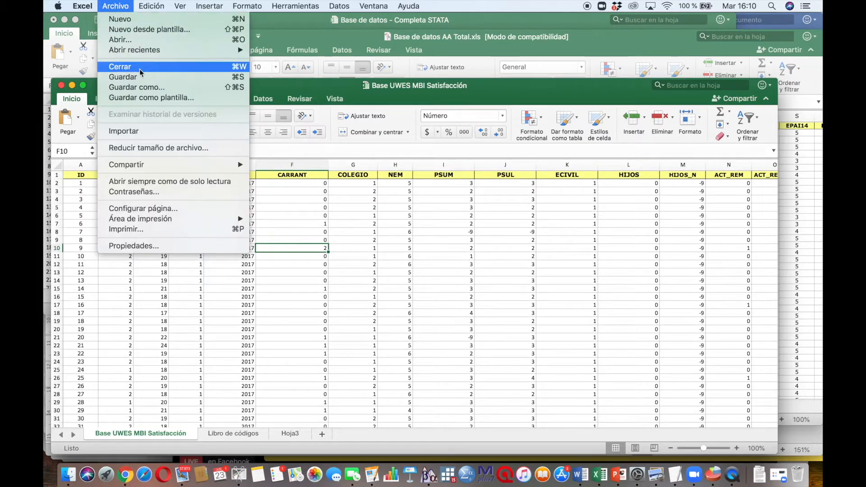
pyautogui.click(147, 89)
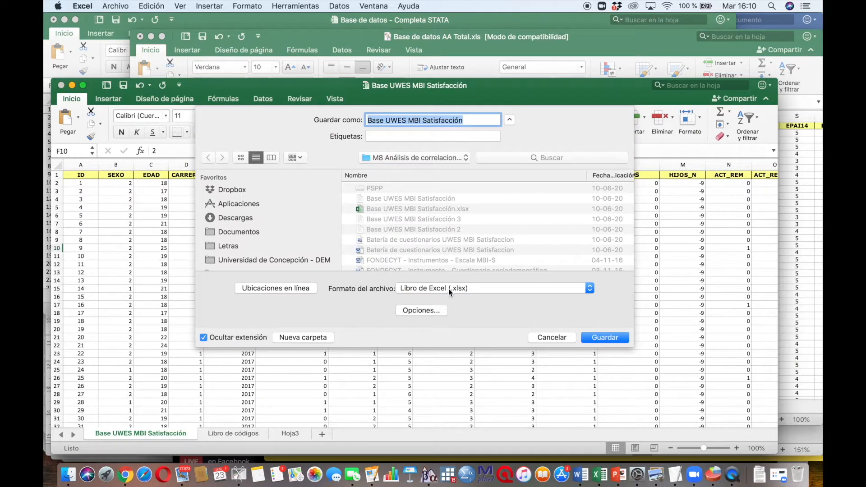
pyautogui.click(449, 290)
pyautogui.scroll(-1, 508, 378)
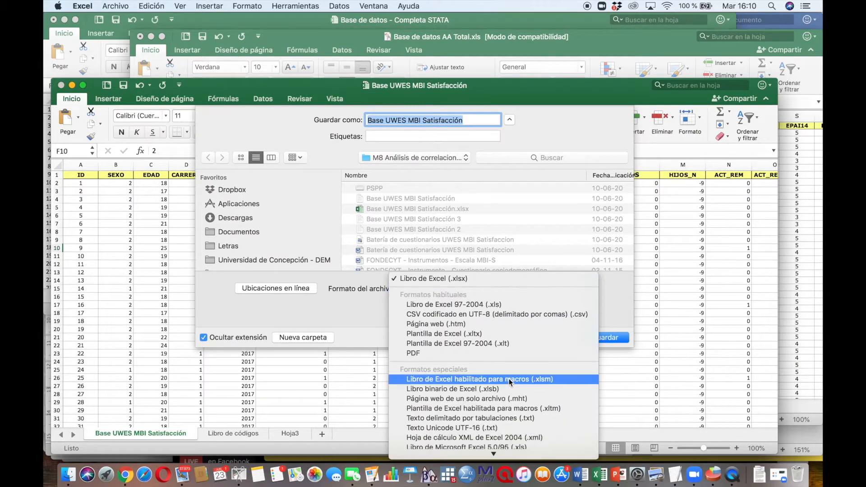
pyautogui.click(471, 420)
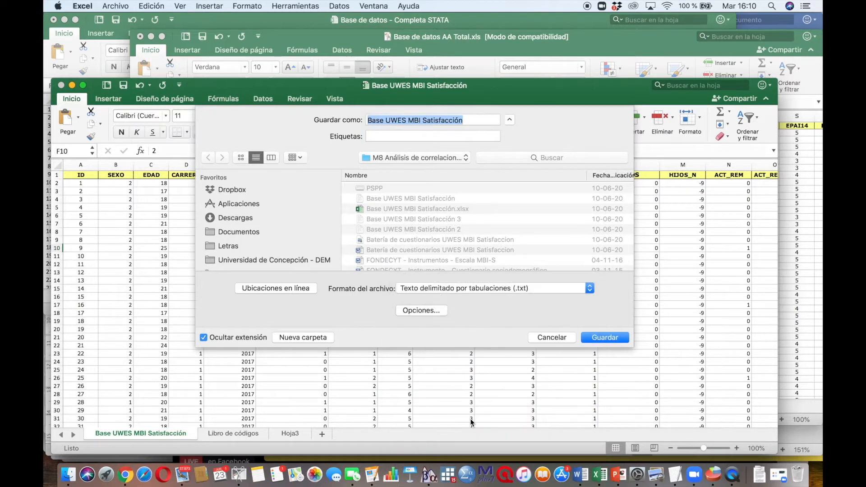
pyautogui.click(590, 338)
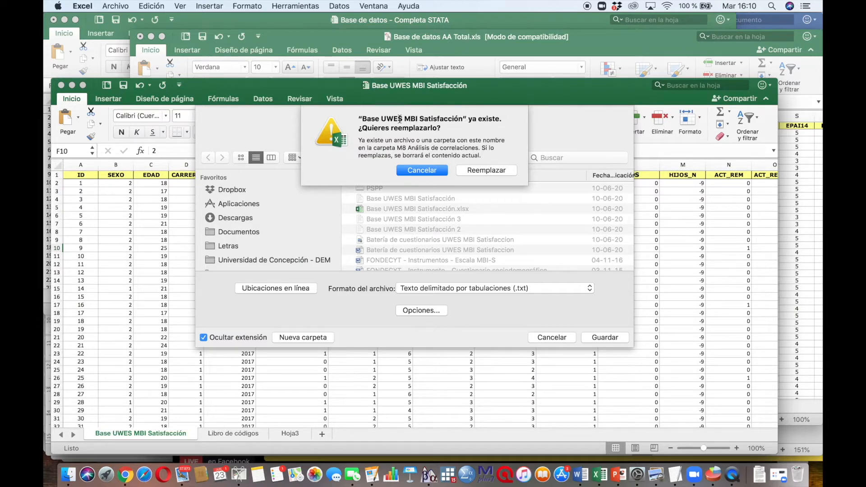
pyautogui.click(477, 170)
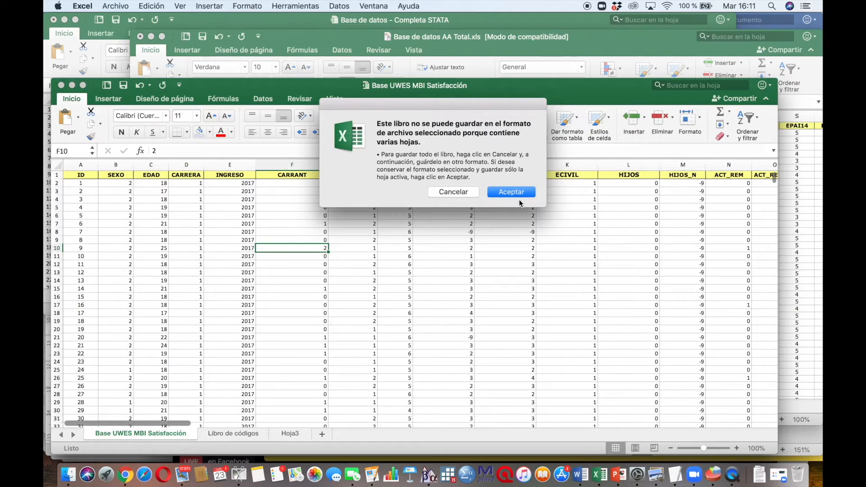
pyautogui.click(509, 191)
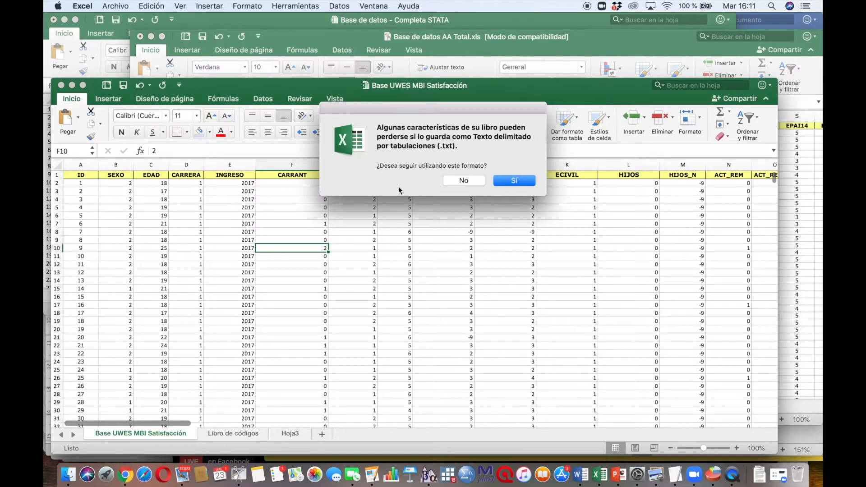
pyautogui.click(519, 182)
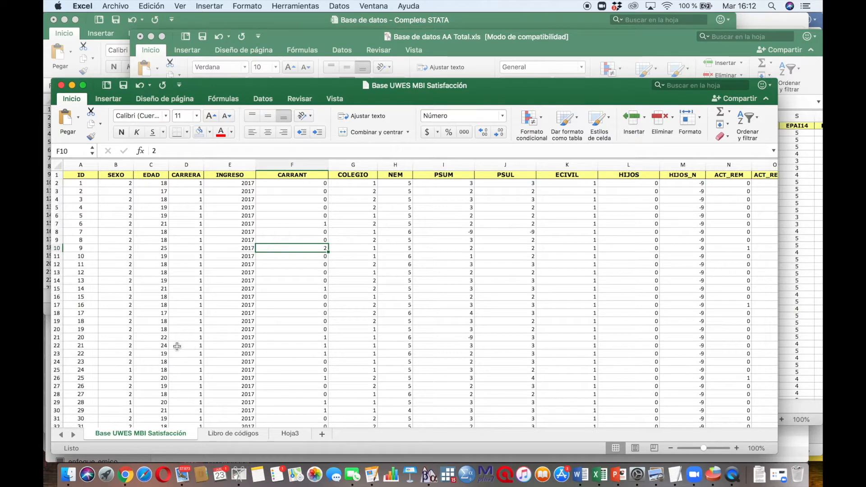
# Step: Switch to Finder, open the exported Base UWES MBI Satisfacción text file and enlarge its window to examine the tab-separated data
pyautogui.click(67, 475)
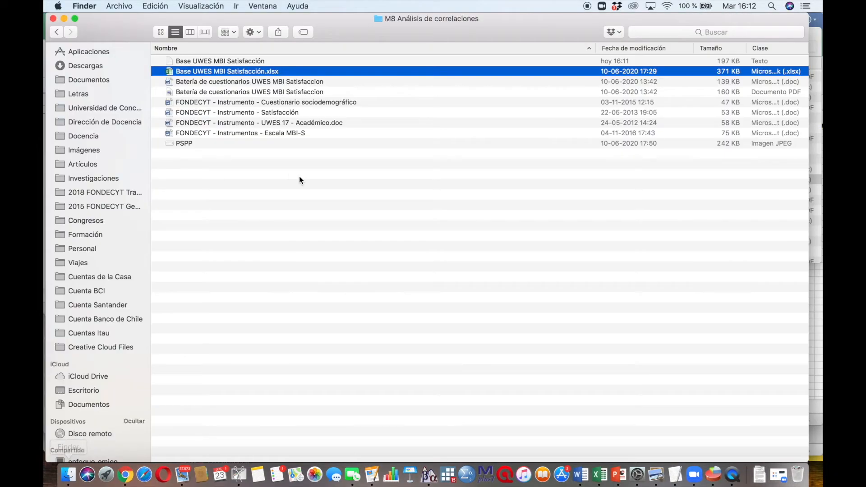
pyautogui.click(254, 60)
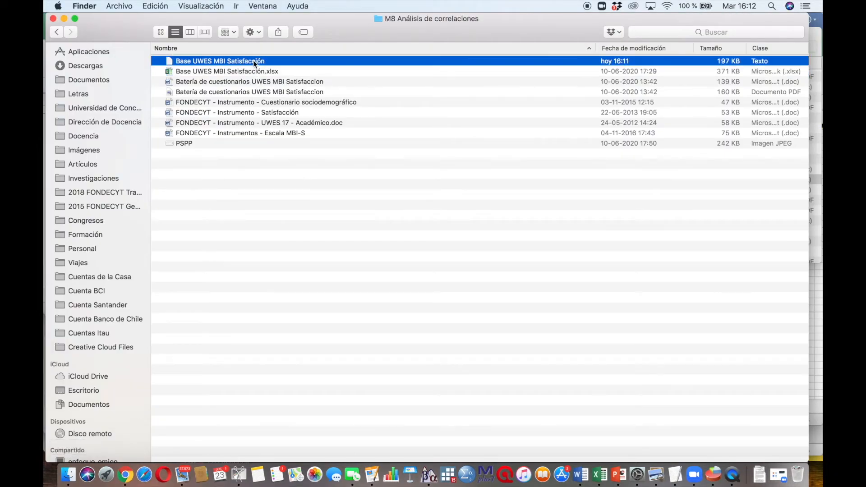
pyautogui.doubleClick(246, 60)
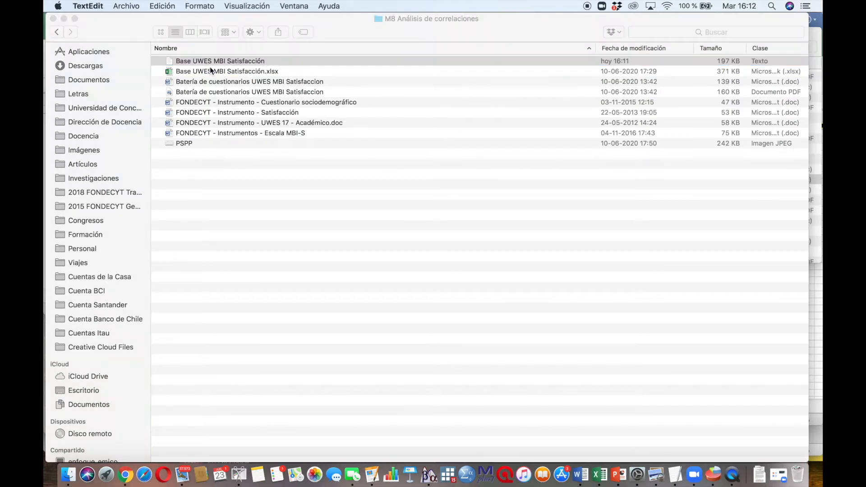
pyautogui.doubleClick(208, 64)
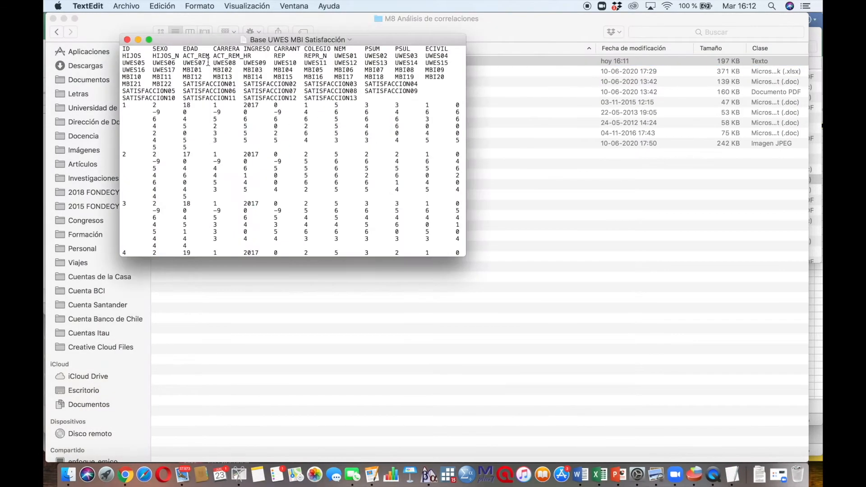
pyautogui.moveTo(465, 256); pyautogui.dragTo(808, 284)
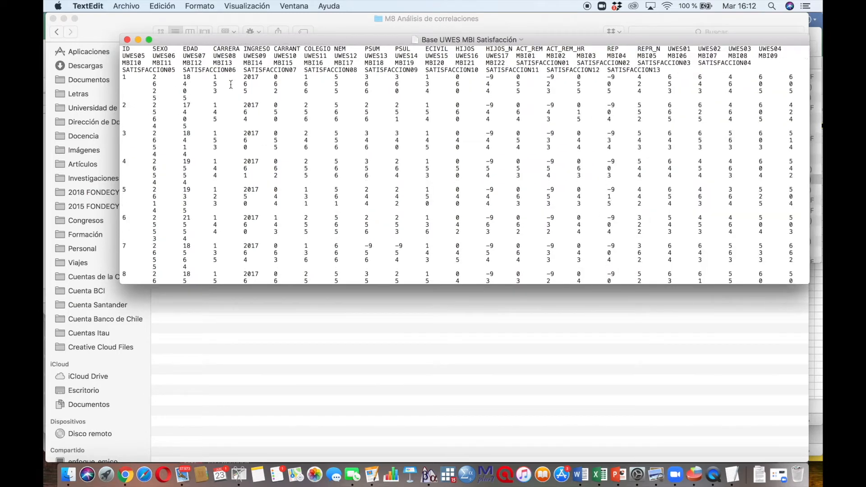
pyautogui.moveTo(121, 284); pyautogui.dragTo(51, 309)
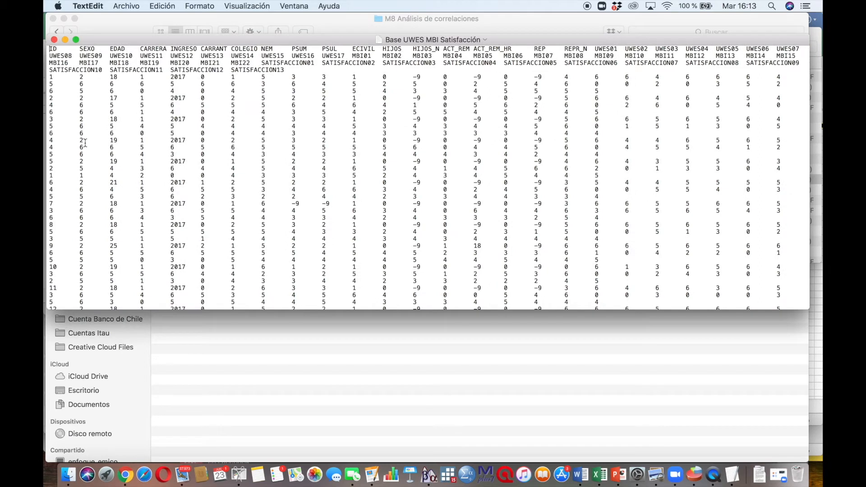
pyautogui.moveTo(92, 142); pyautogui.dragTo(110, 142)
pyautogui.moveTo(807, 310); pyautogui.dragTo(812, 344)
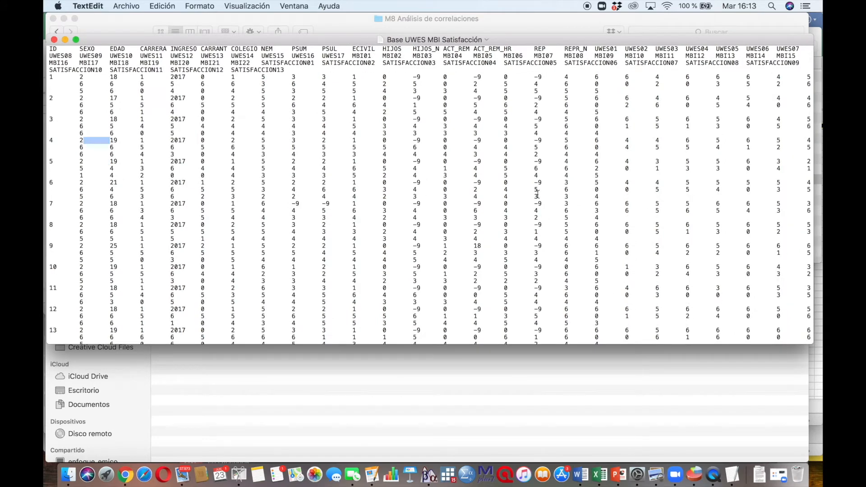
# Step: Switch to PSPP and check which file types can be opened directly, without opening a file
pyautogui.click(694, 476)
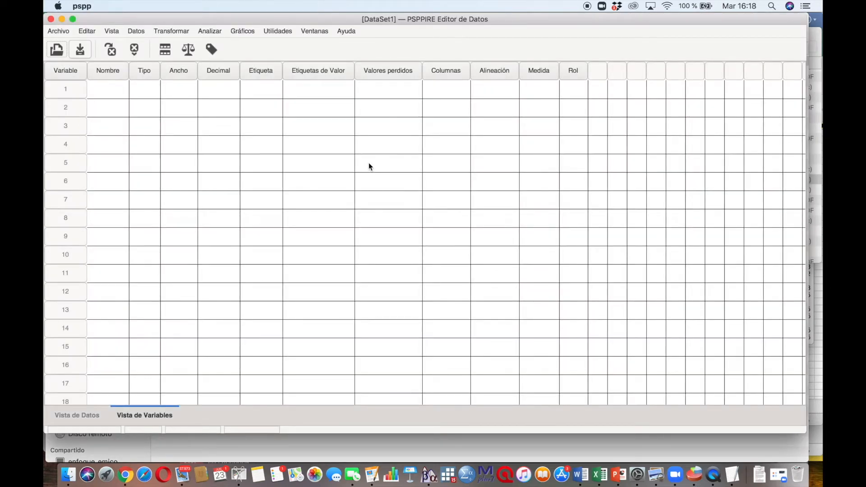
pyautogui.click(58, 31)
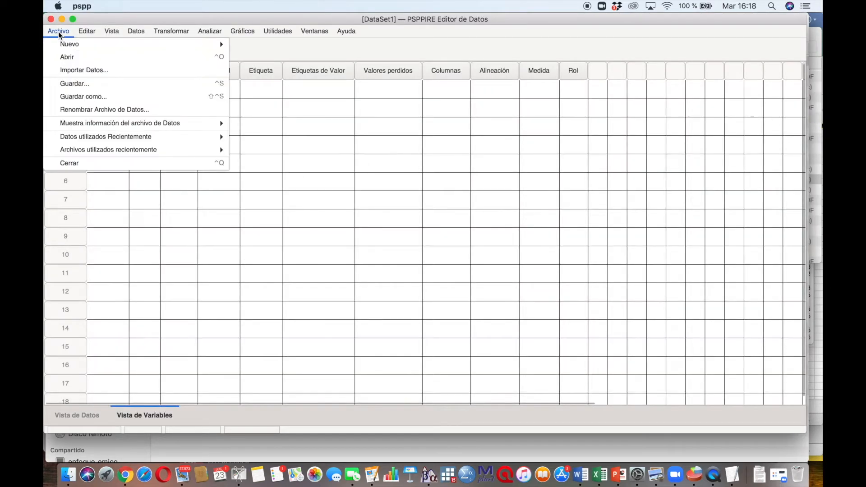
pyautogui.click(79, 58)
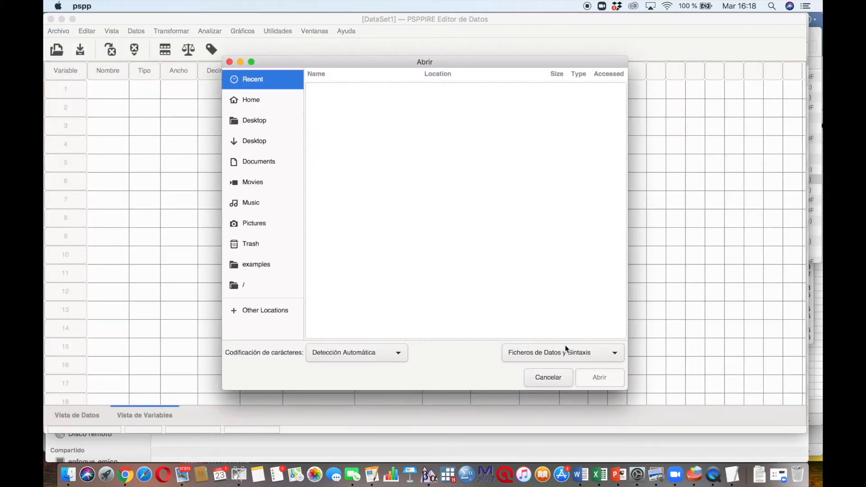
pyautogui.click(607, 357)
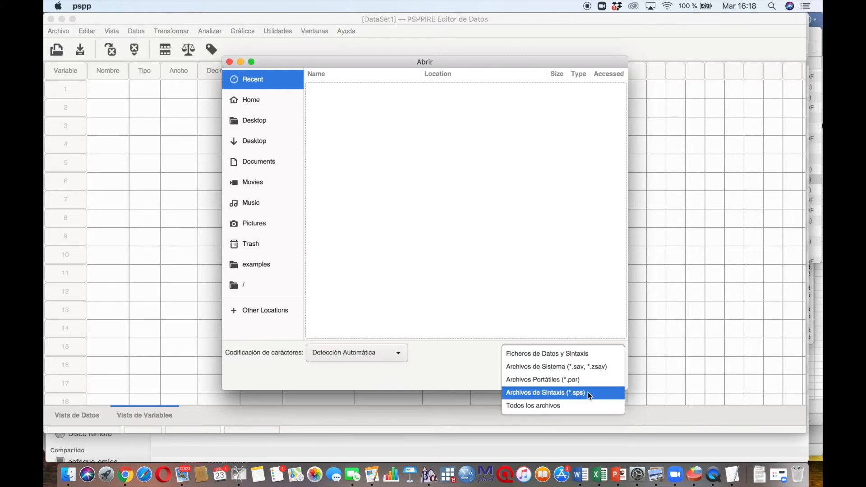
pyautogui.click(553, 286)
pyautogui.click(550, 380)
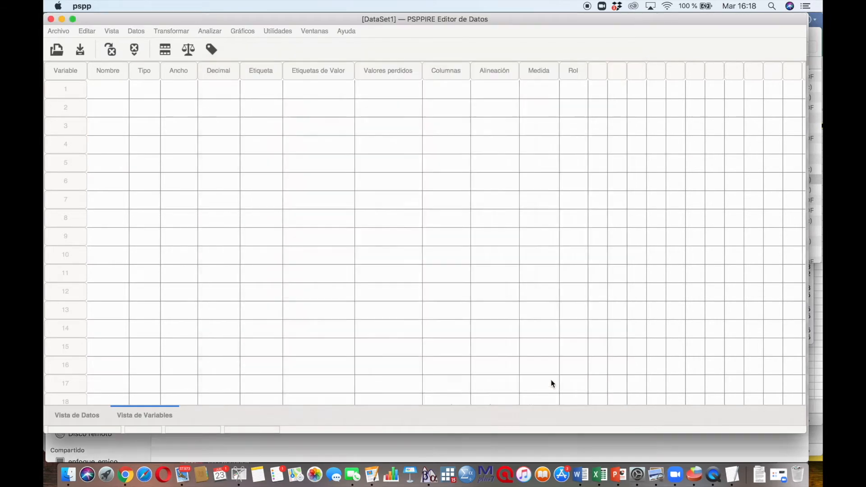
# Step: Start a data import and choose Base UWES MBI Satisfacción.txt from the M8 Análisis de correlaciones folder under Documentos and Docencia
pyautogui.click(57, 31)
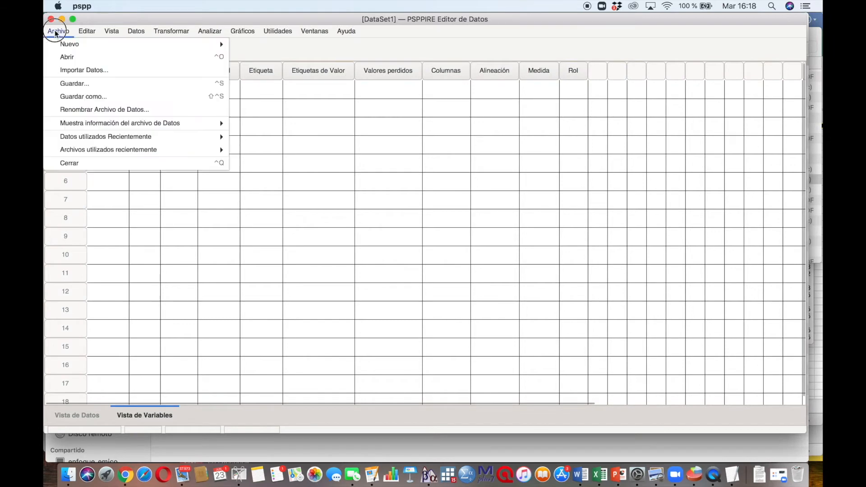
pyautogui.click(76, 72)
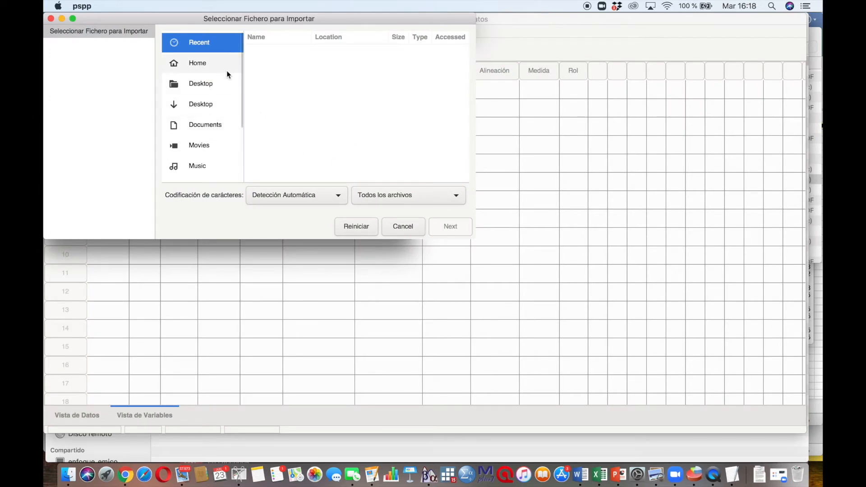
pyautogui.click(215, 59)
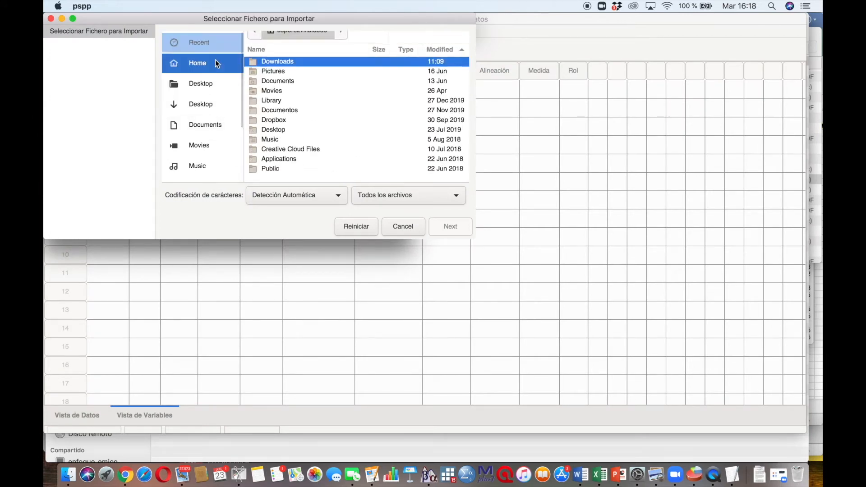
pyautogui.click(254, 43)
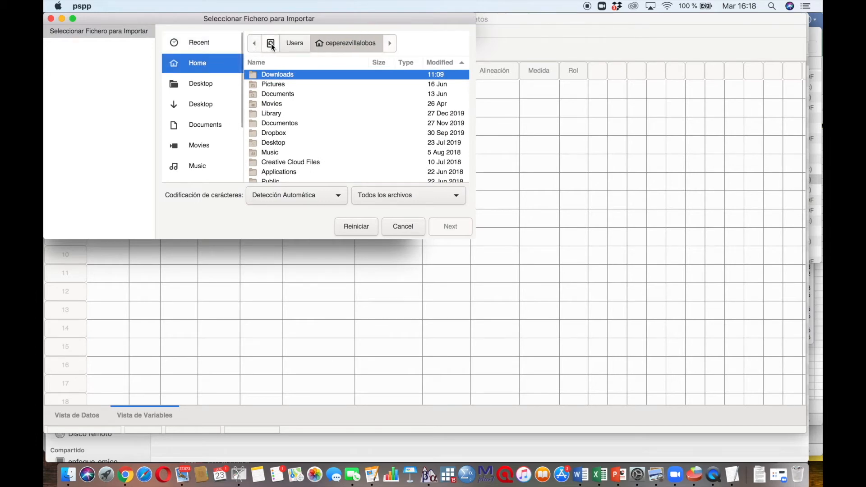
pyautogui.click(271, 43)
pyautogui.scroll(5, 304, 127)
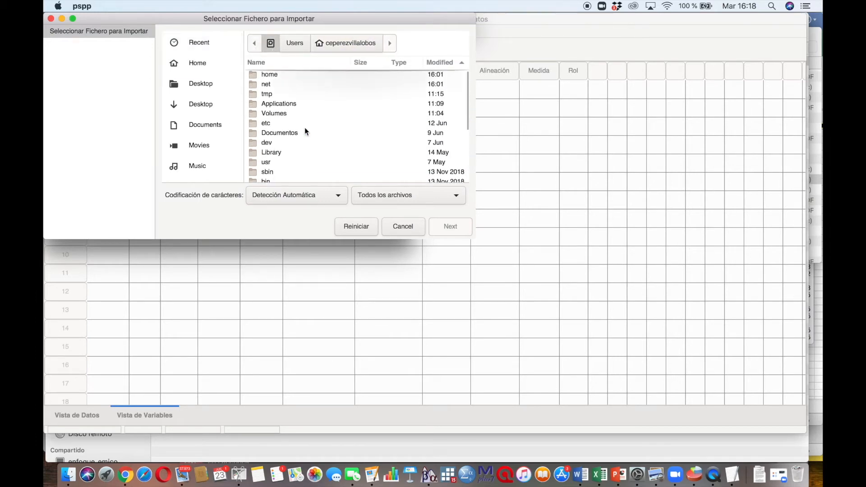
pyautogui.doubleClick(291, 134)
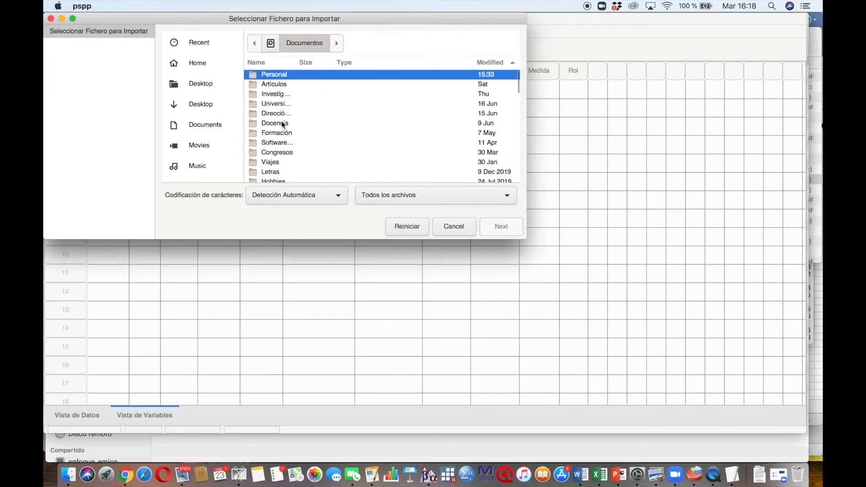
pyautogui.doubleClick(283, 114)
pyautogui.doubleClick(316, 113)
pyautogui.doubleClick(316, 113)
pyautogui.click(311, 74)
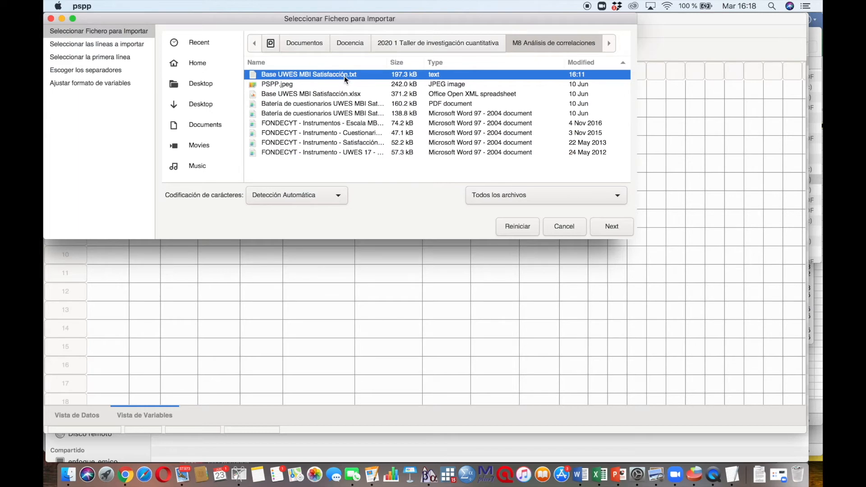
pyautogui.click(597, 229)
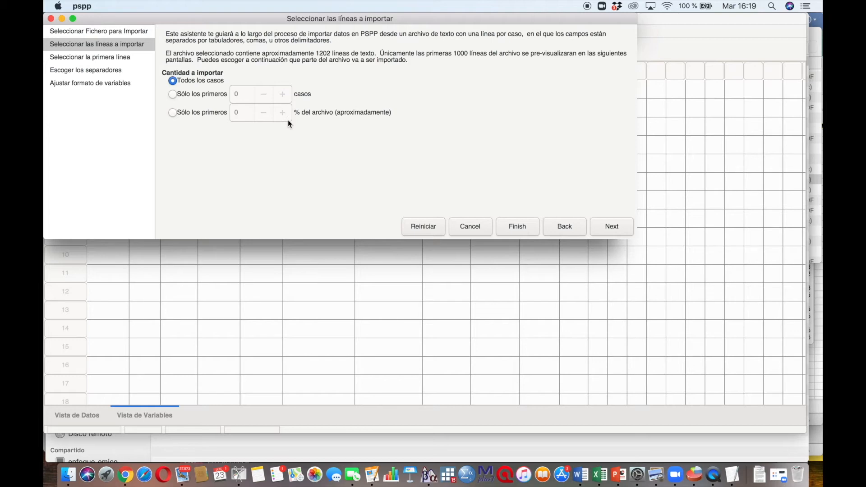
# Step: Set the import to include all cases from line 2 onward, taking the variable names from the line above
pyautogui.click(173, 81)
pyautogui.click(599, 224)
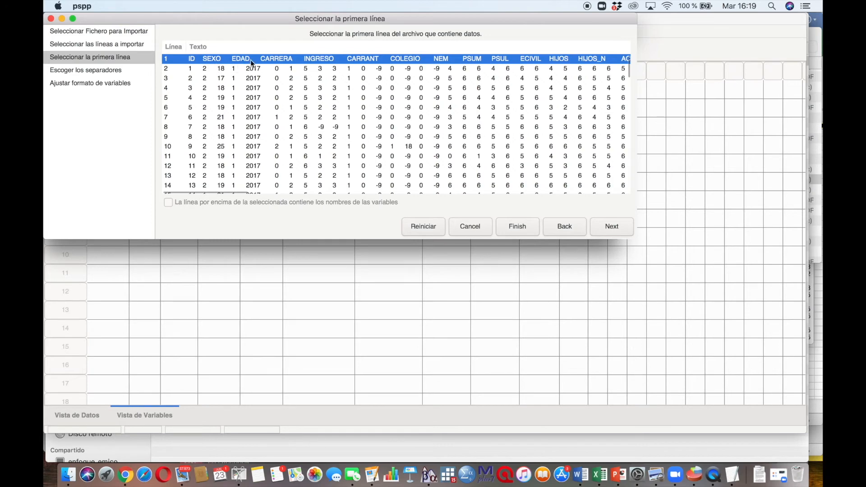
pyautogui.click(168, 69)
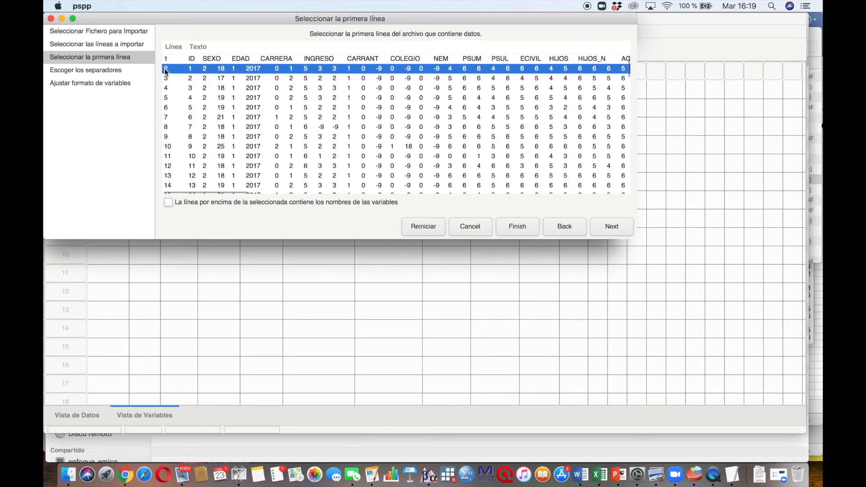
pyautogui.press('Down')
pyautogui.press('Down')
pyautogui.press('Down')
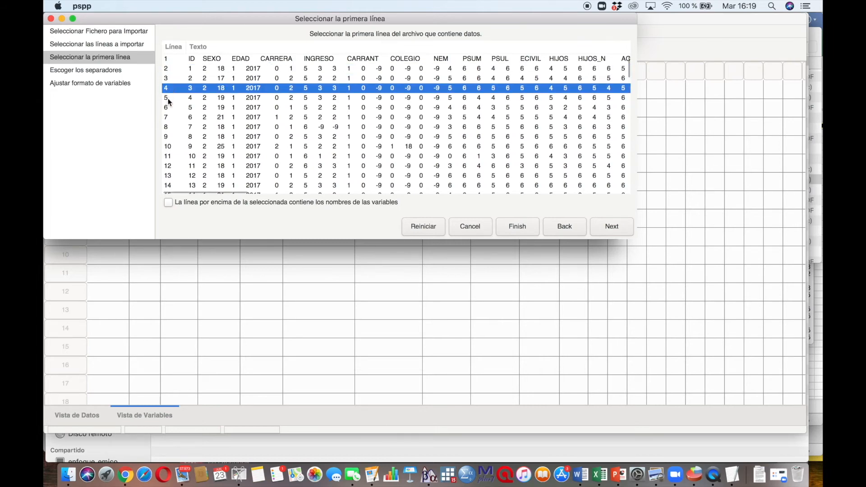
pyautogui.click(167, 70)
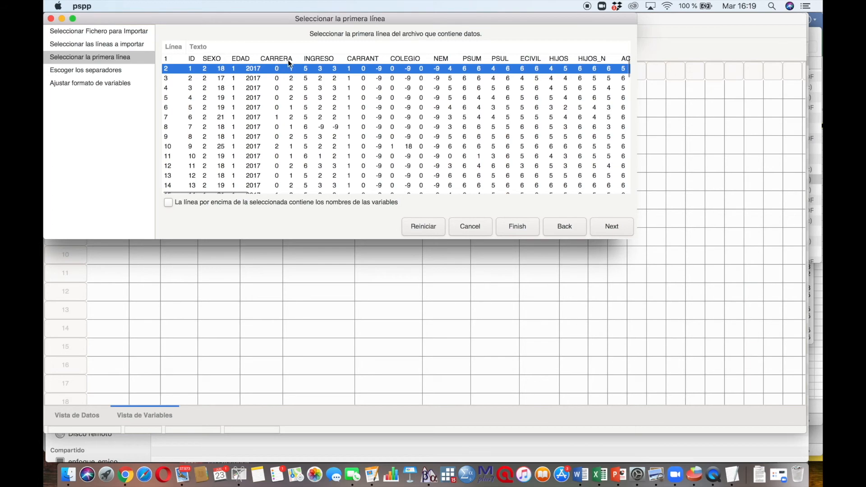
pyautogui.click(167, 203)
pyautogui.click(604, 226)
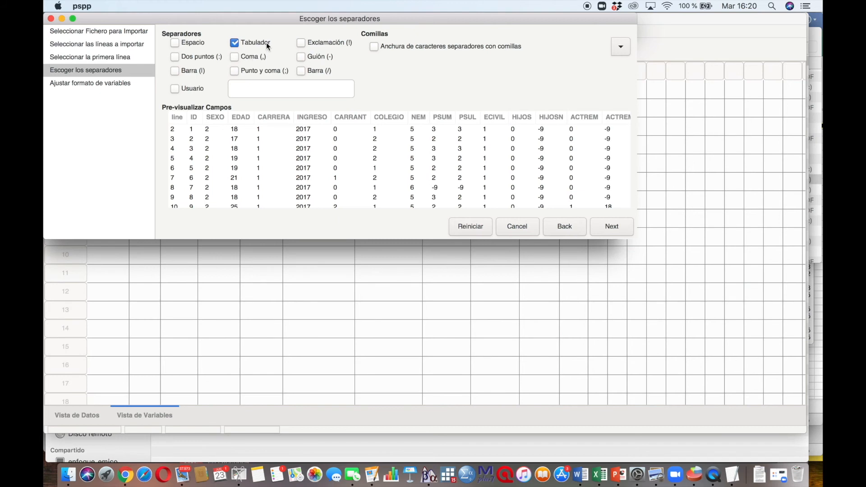
# Step: Finish the import with the tab separator and the proposed variable formats, and show the imported cases in the data view
pyautogui.click(596, 229)
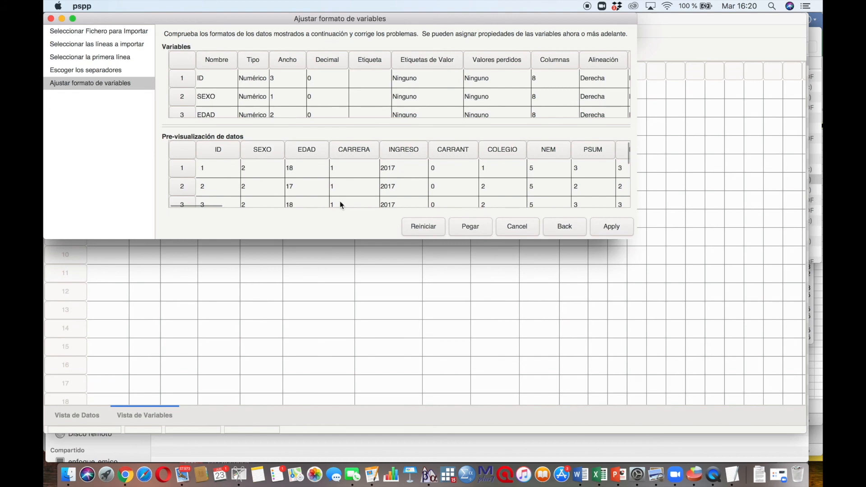
pyautogui.click(623, 226)
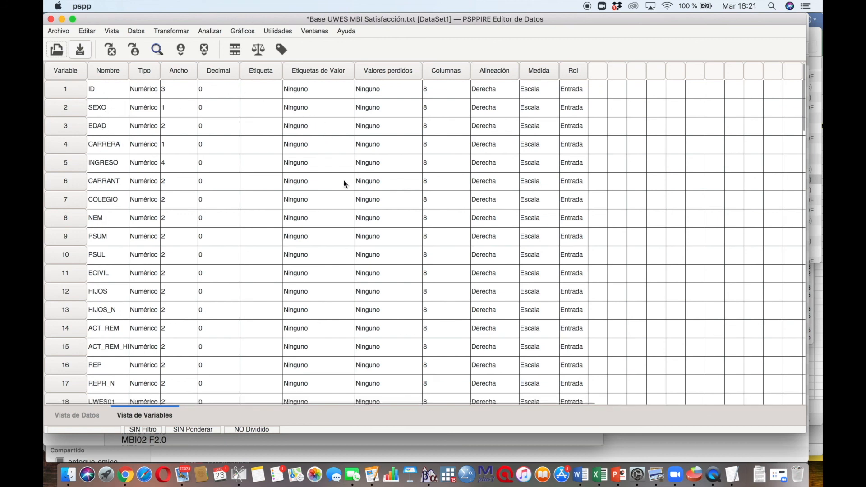
pyautogui.click(82, 415)
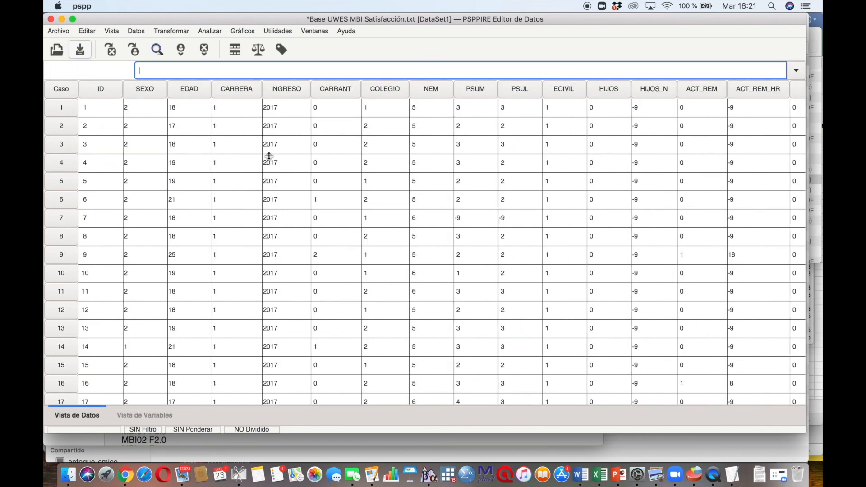